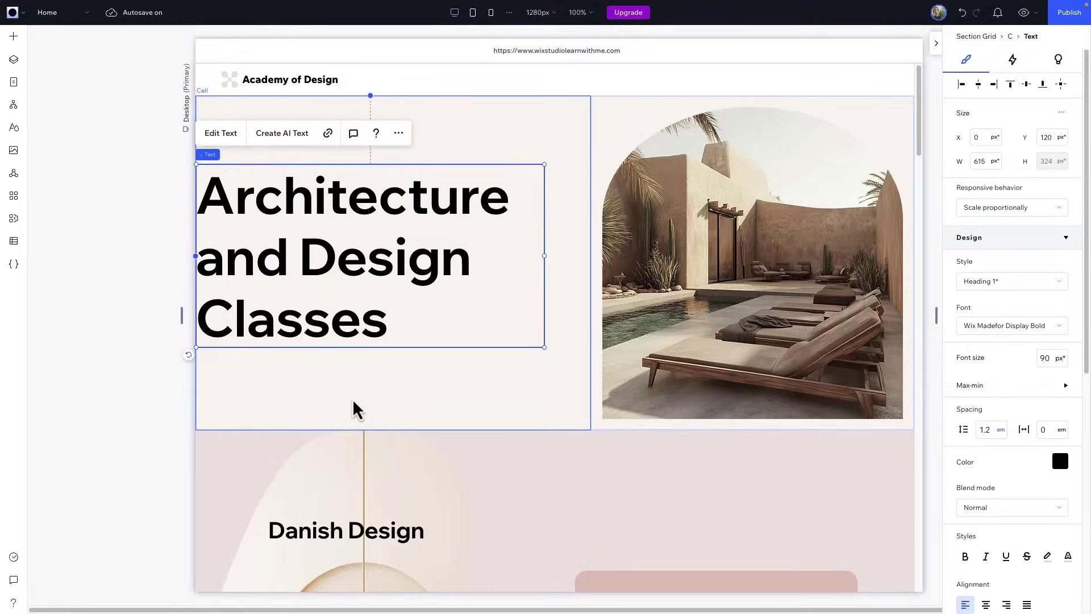
Drag the 'Architecture and Design Classes' heading to X 0, Y 115 px in its cell
drag(393, 178, 423, 167)
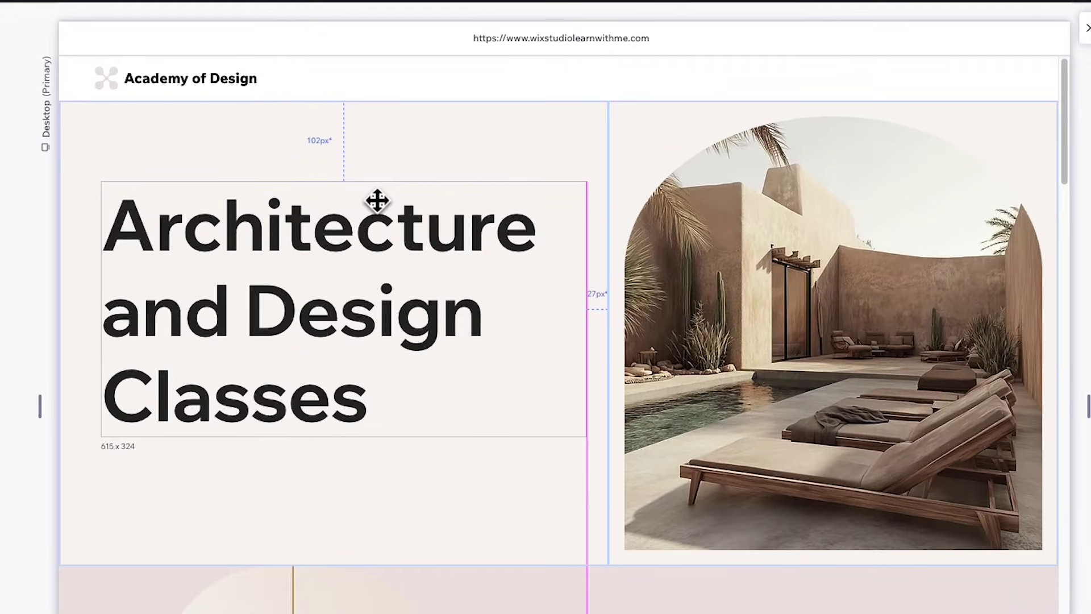
drag(377, 200, 335, 211)
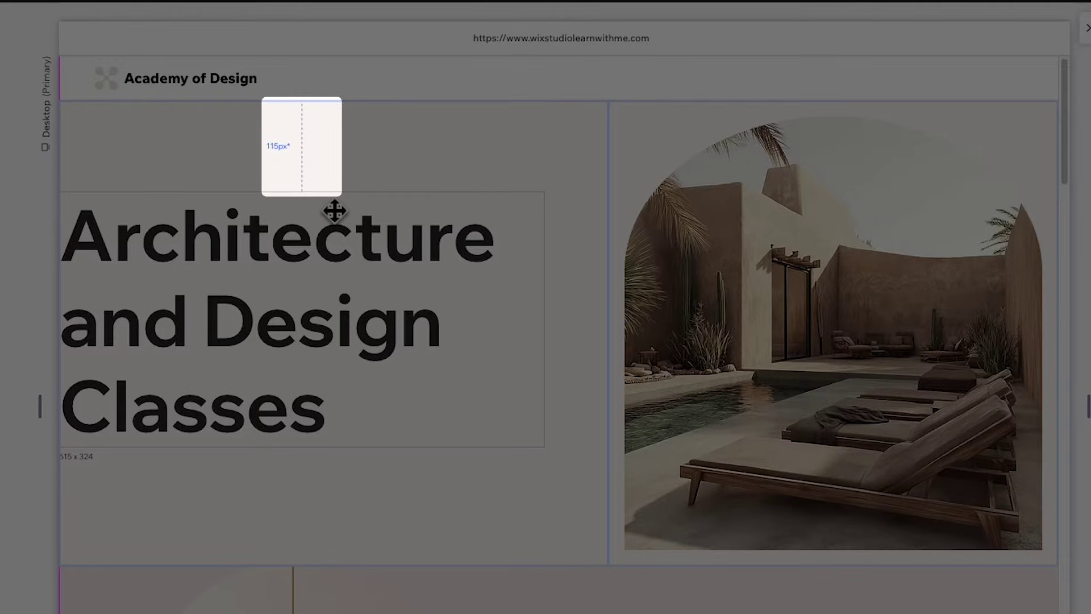
drag(335, 211, 341, 208)
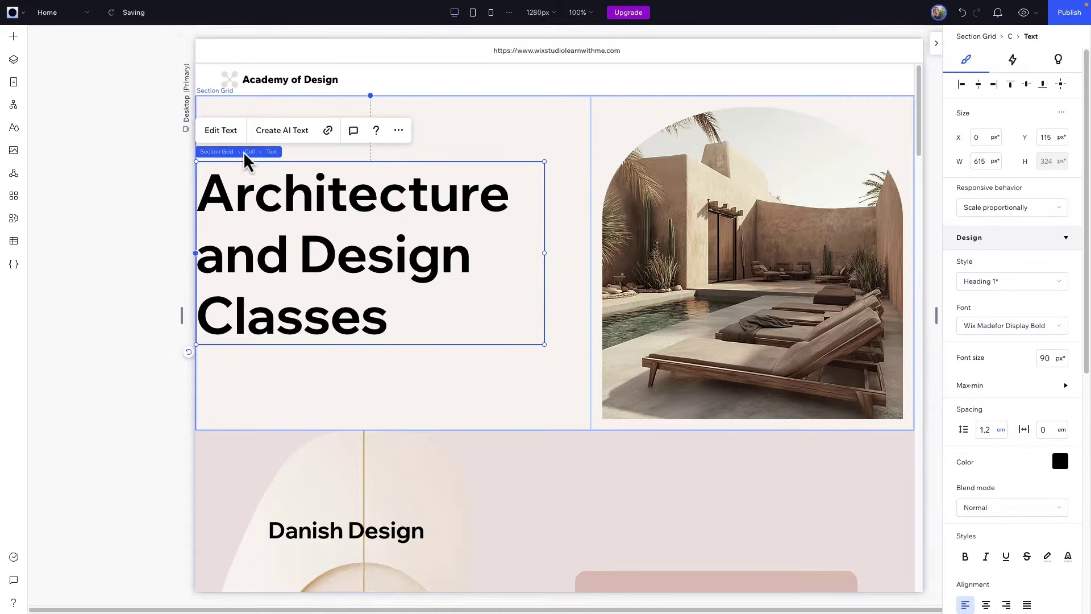
Give the heading's cell 30 px of horizontal padding
click(254, 157)
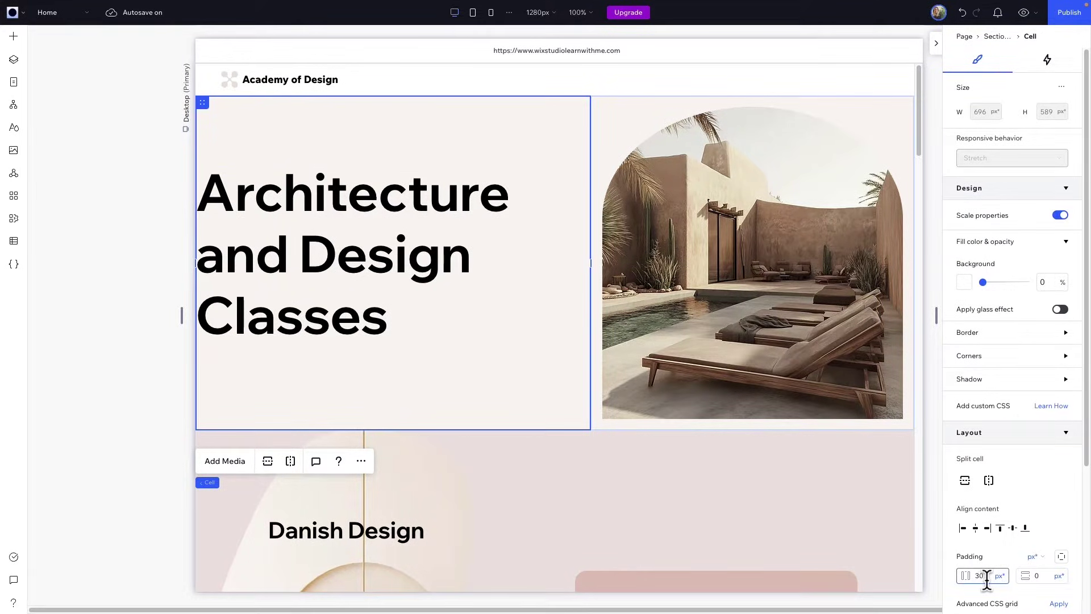
key(Return)
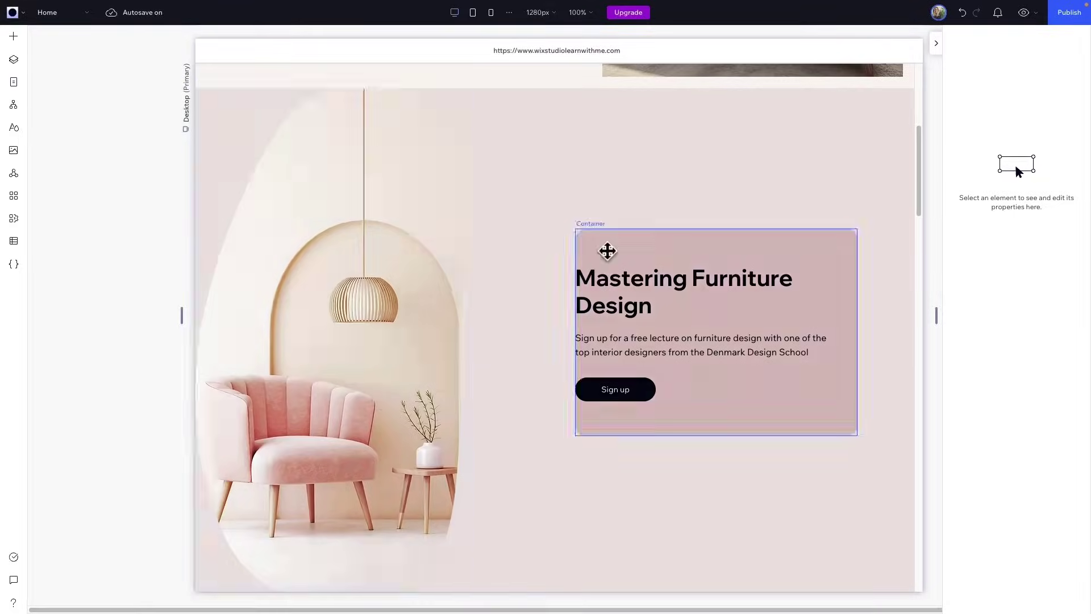
Select the pink Mastering Furniture Design container and check the layout at tablet width, then return to desktop
click(607, 252)
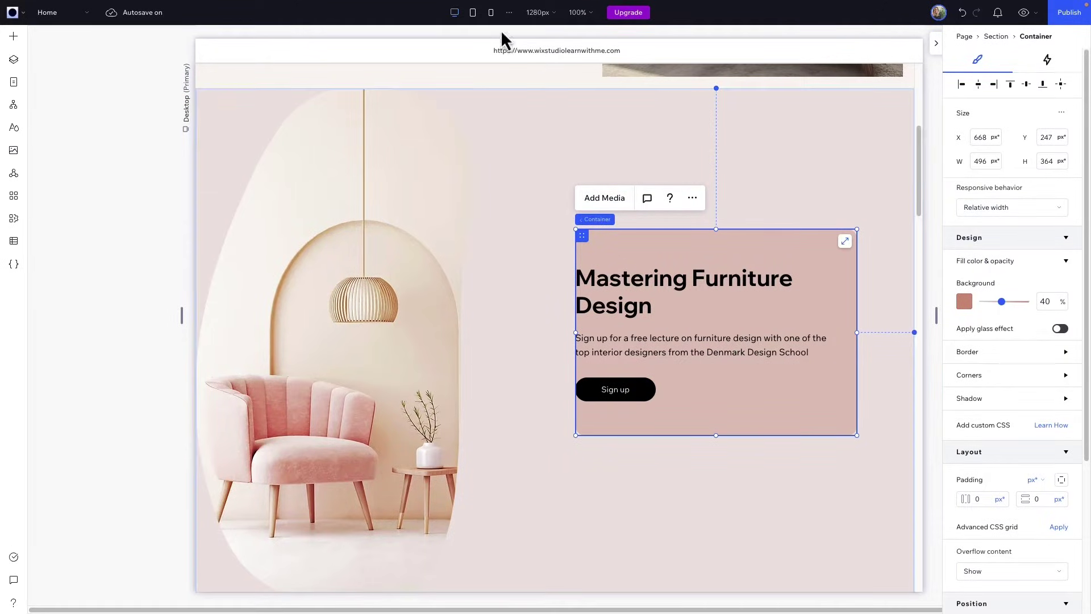
click(473, 13)
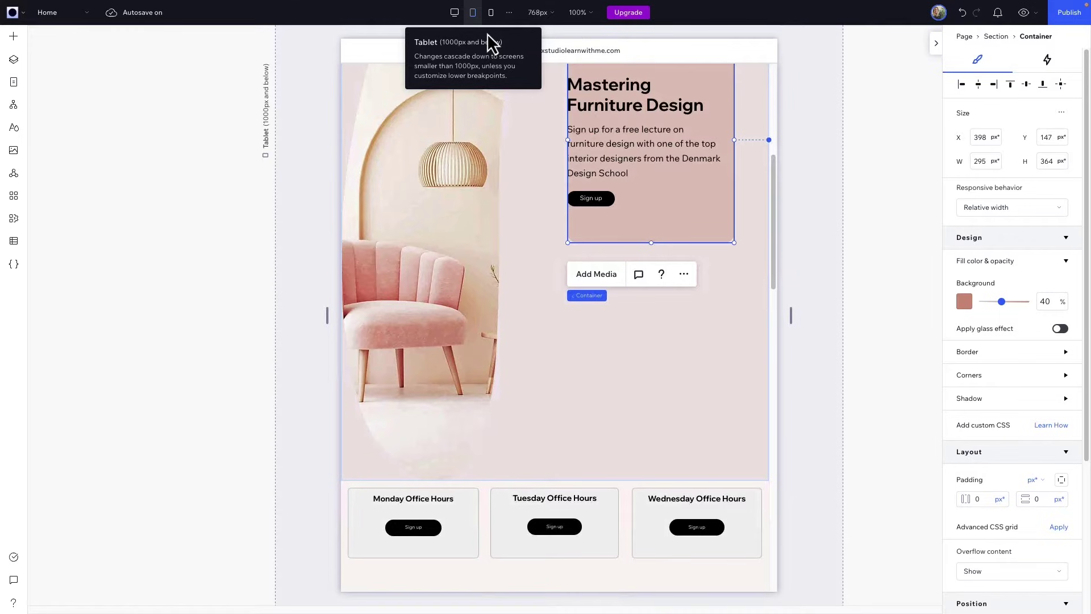
scroll(645, 184, up, 3)
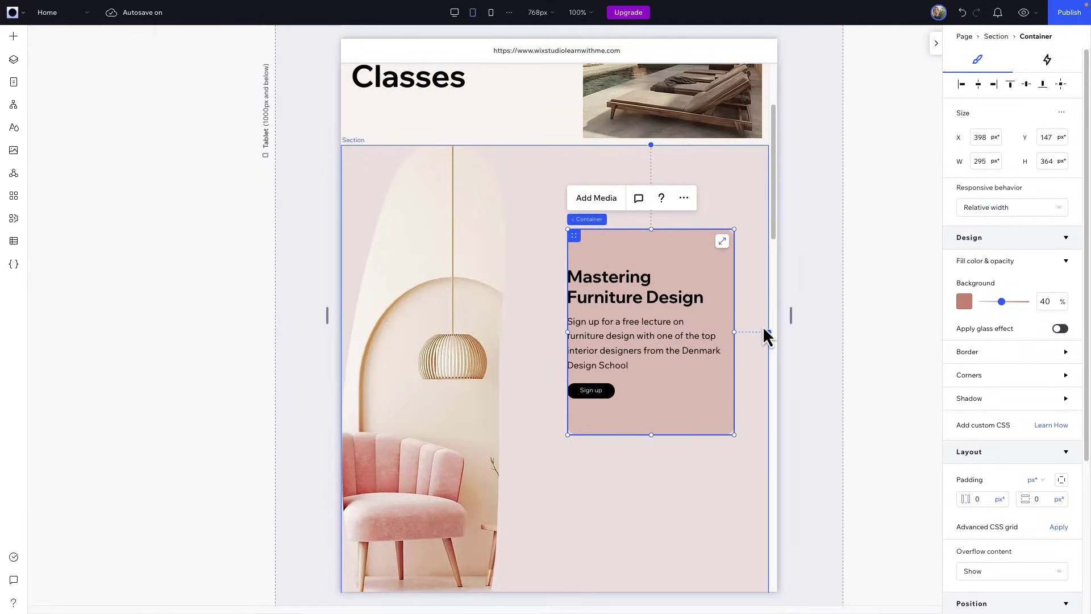
click(455, 12)
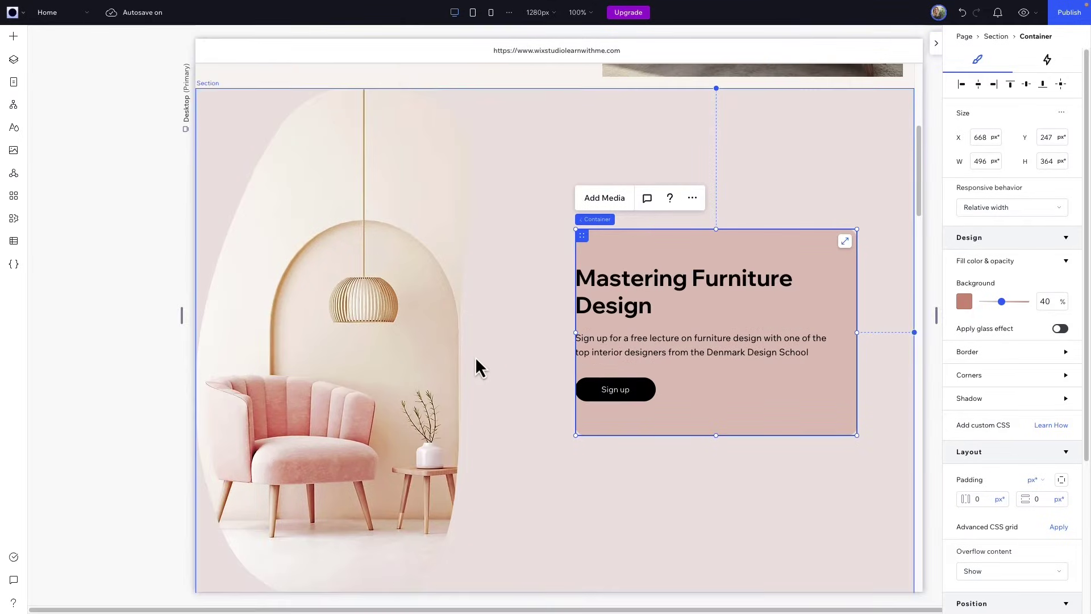
Quick-add a new title to the furniture section and drag it to the section's top-left
right_click(475, 357)
mouse_move(493, 376)
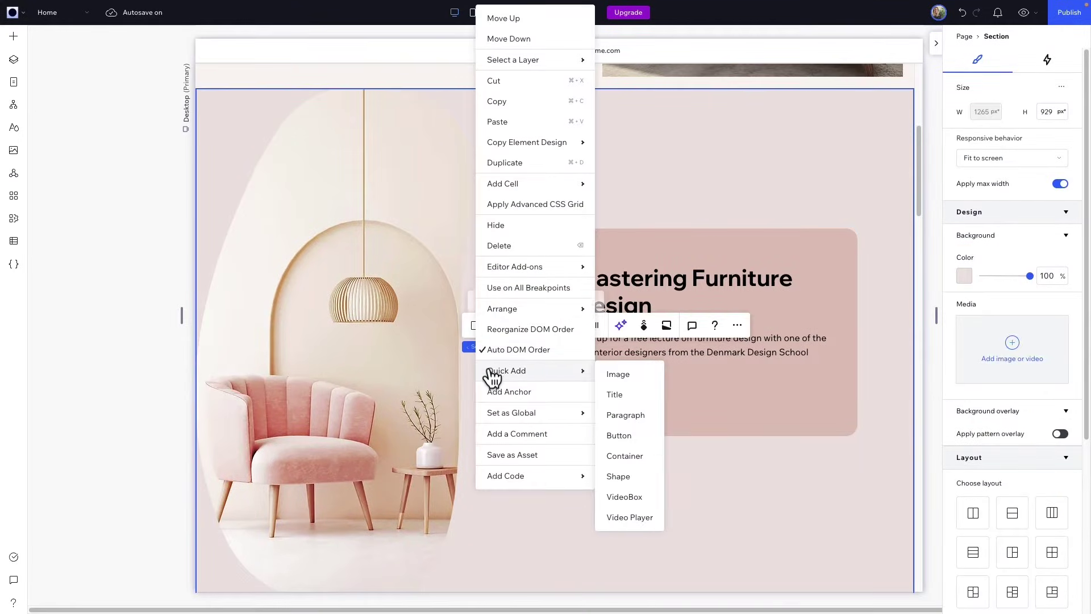
click(609, 392)
drag(546, 364, 341, 216)
Change the title text to 'Danish Design' and widen the box so it fits on one line
double_click(341, 217)
text(Danish Design)
key(Escape)
drag(414, 203, 450, 203)
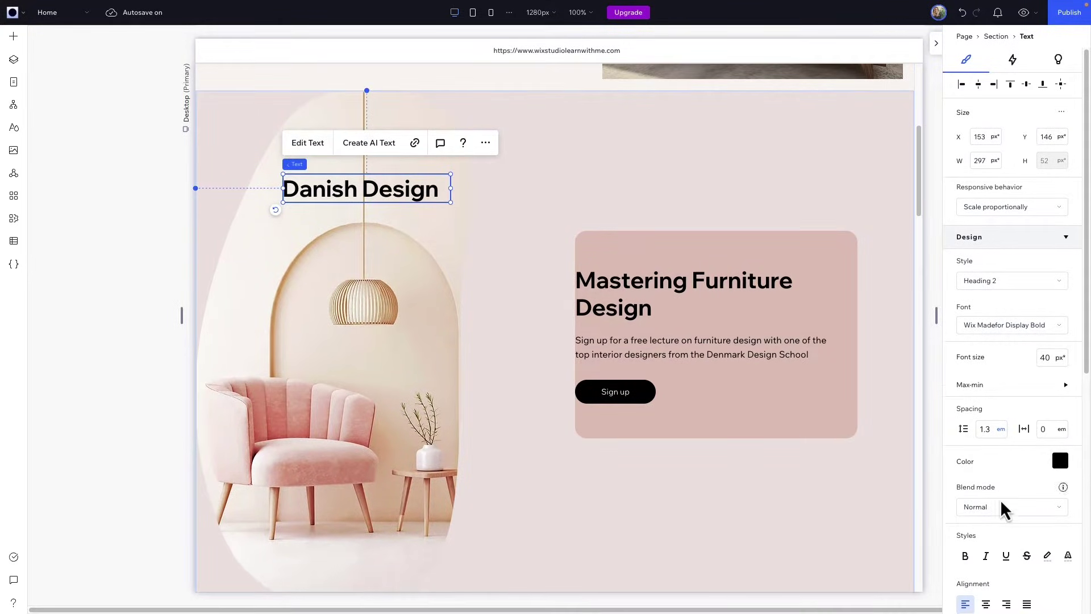
Turn off automatic docking for the Danish Design title
scroll(1001, 507, down, 4)
scroll(1002, 507, down, 3)
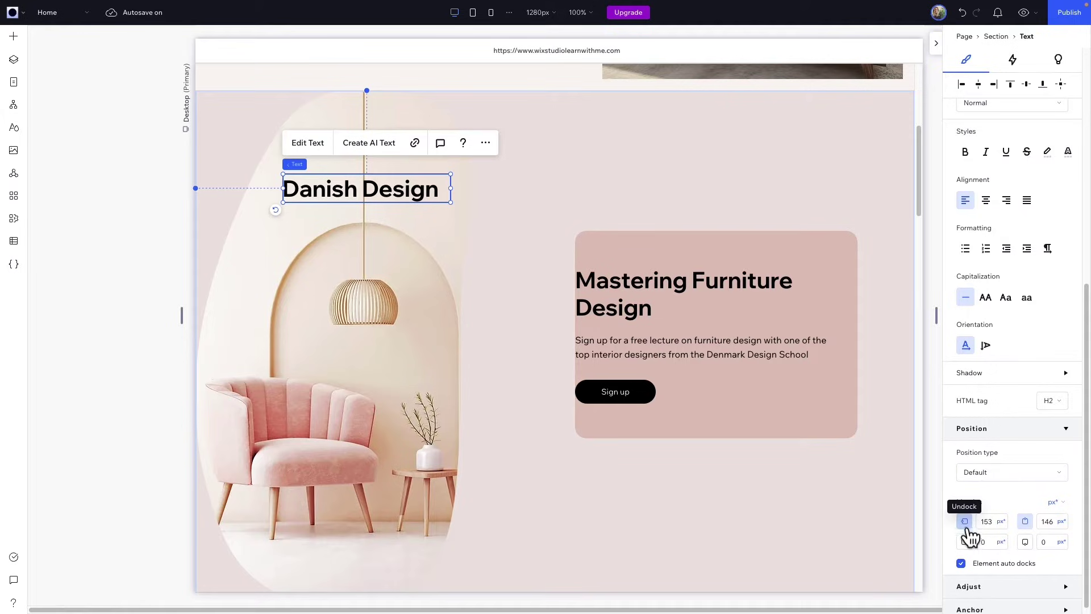
click(964, 542)
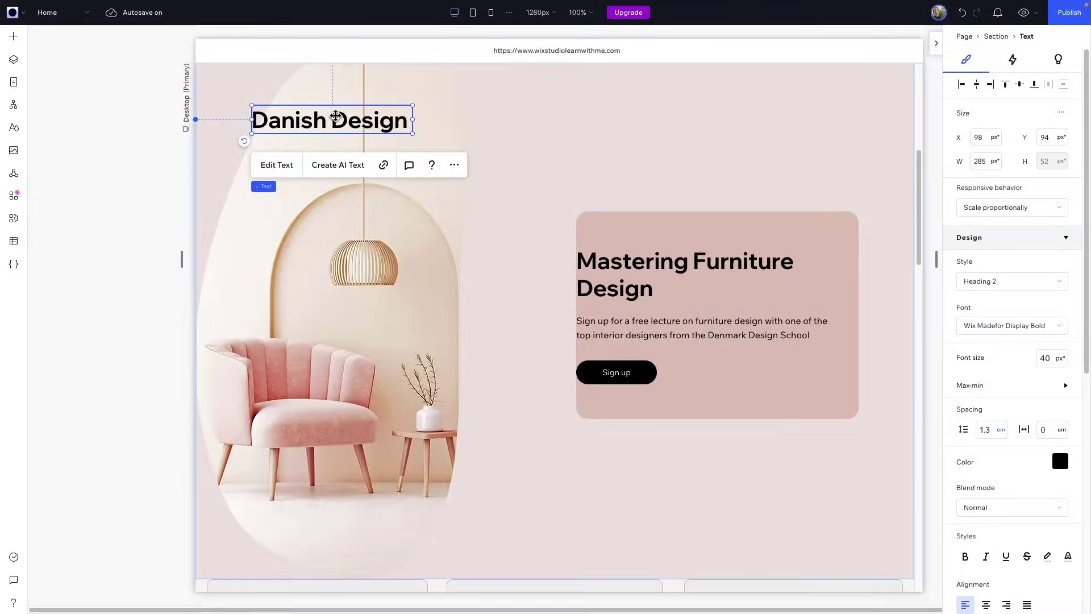
Move the Danish Design title to X 54, Y 65, then deselect it
drag(335, 116, 310, 99)
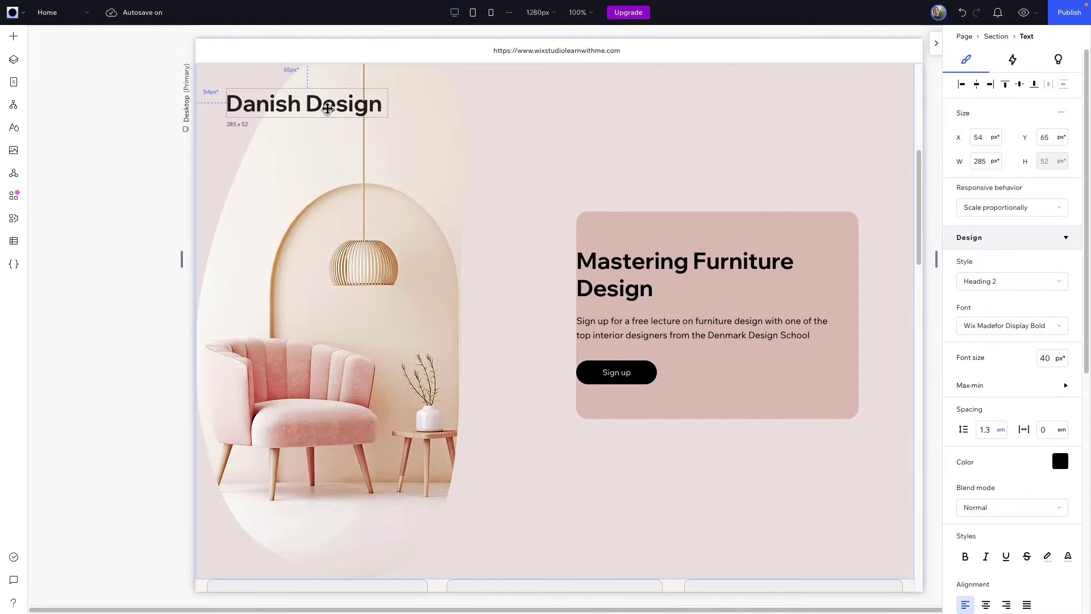
click(483, 202)
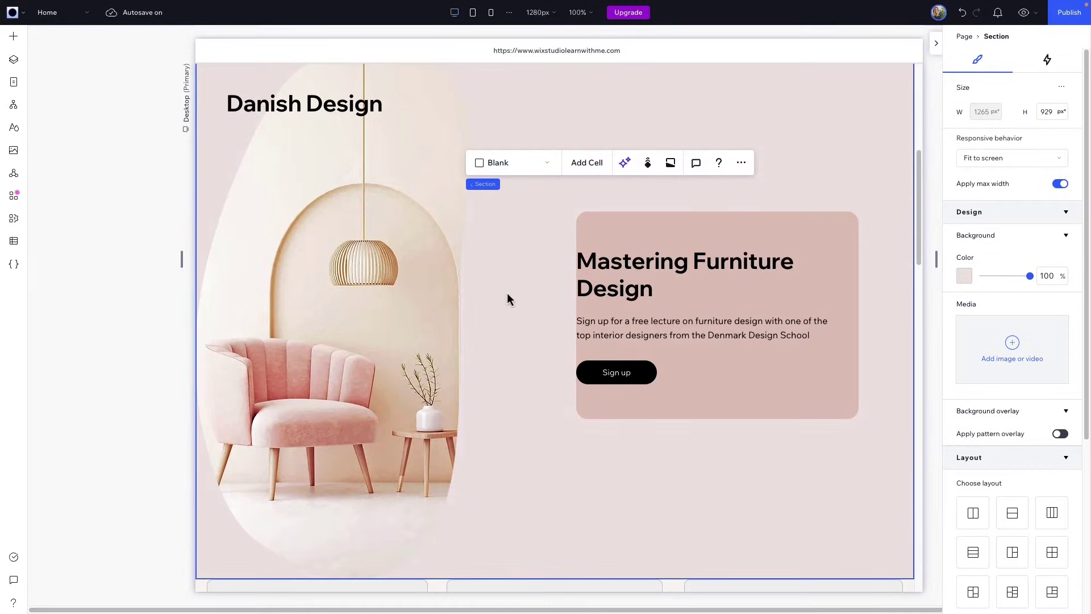
Move Danish Design to the photo's bottom-left at X 45, Y 784, testing narrower canvas widths
scroll(500, 298, up, 1)
click(312, 130)
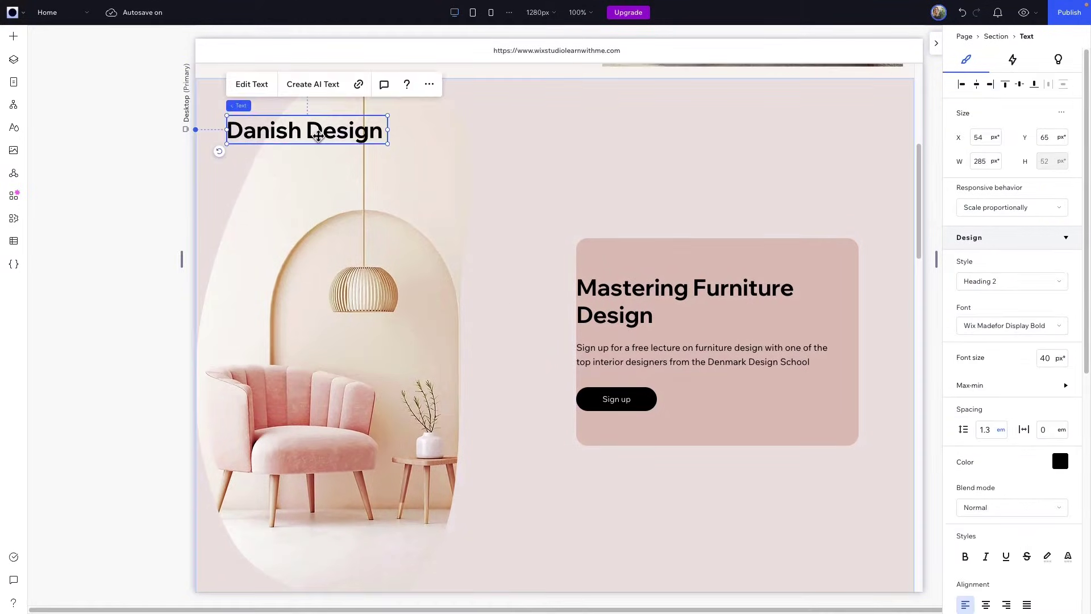
drag(317, 135, 327, 159)
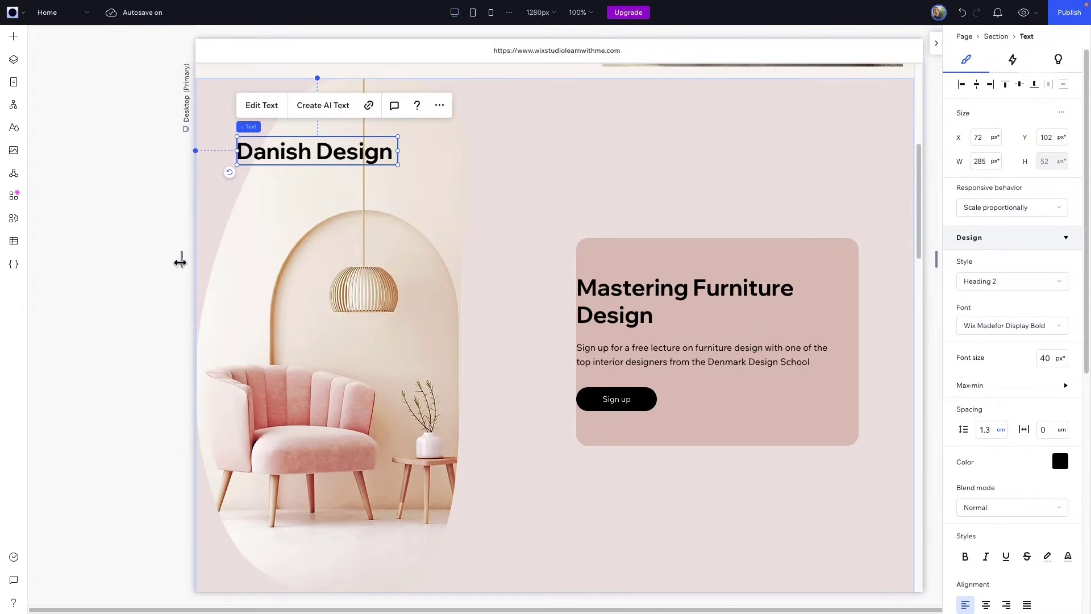
mouse_move(177, 259)
mouse_down()
mouse_move(227, 264)
mouse_move(142, 265)
mouse_move(235, 264)
mouse_move(186, 267)
mouse_up()
drag(322, 152, 304, 539)
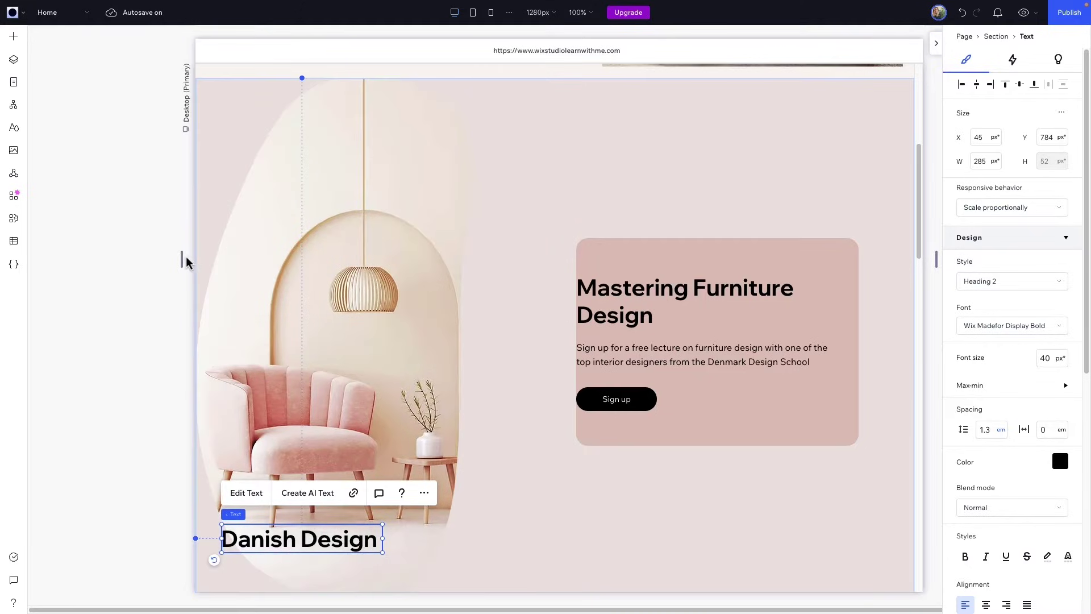
drag(181, 257, 248, 255)
click(474, 20)
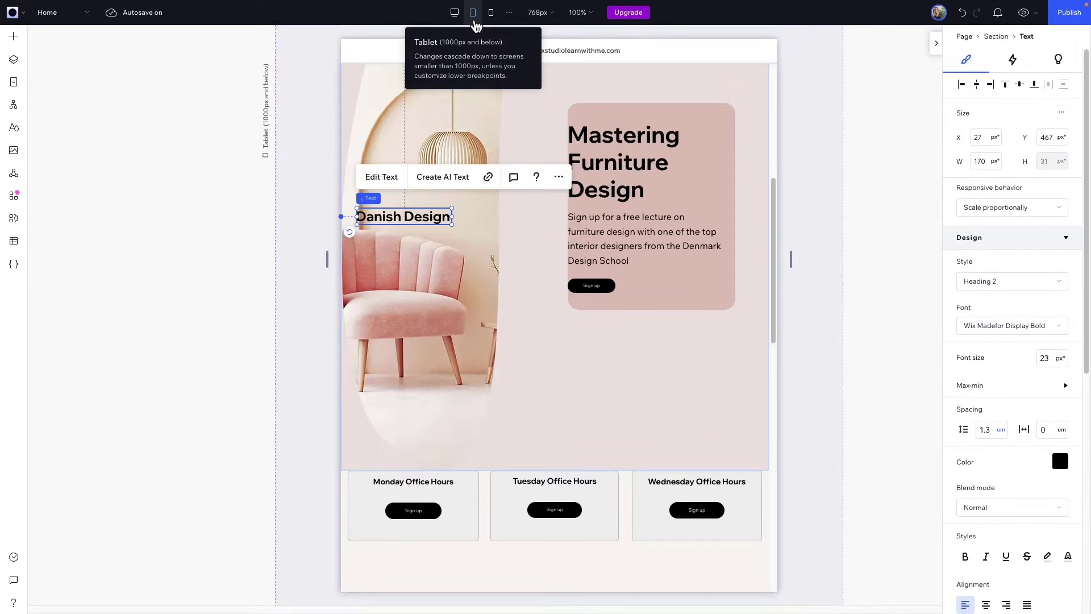
click(459, 19)
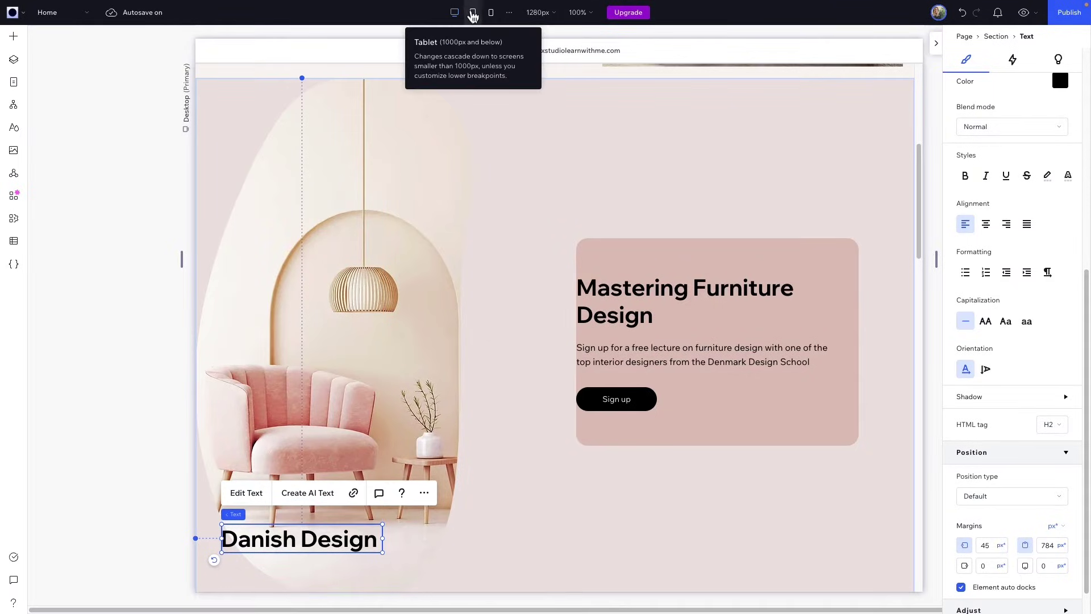
click(474, 12)
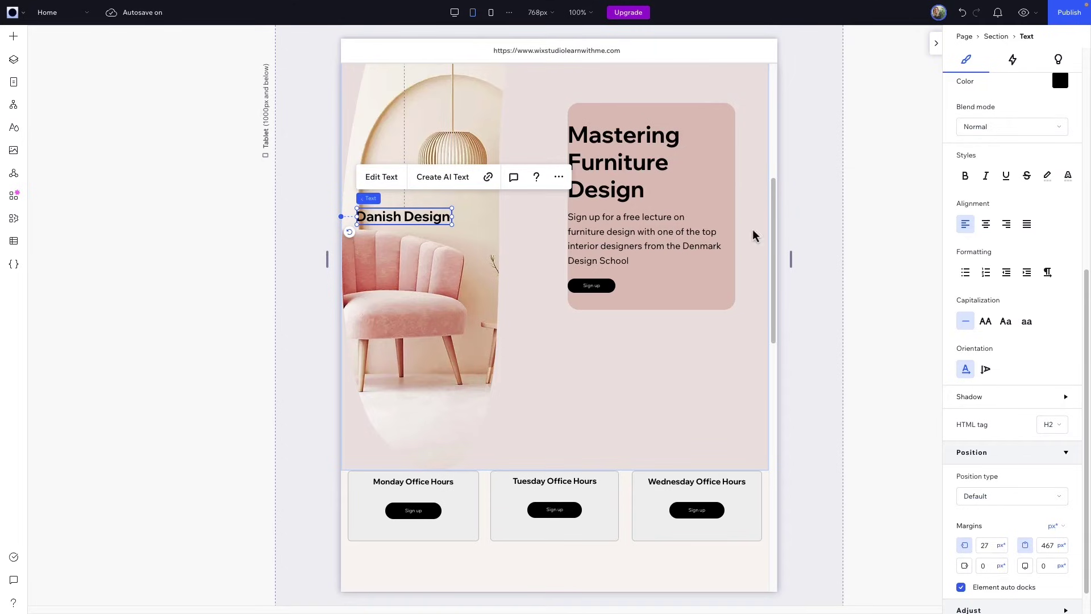
click(455, 13)
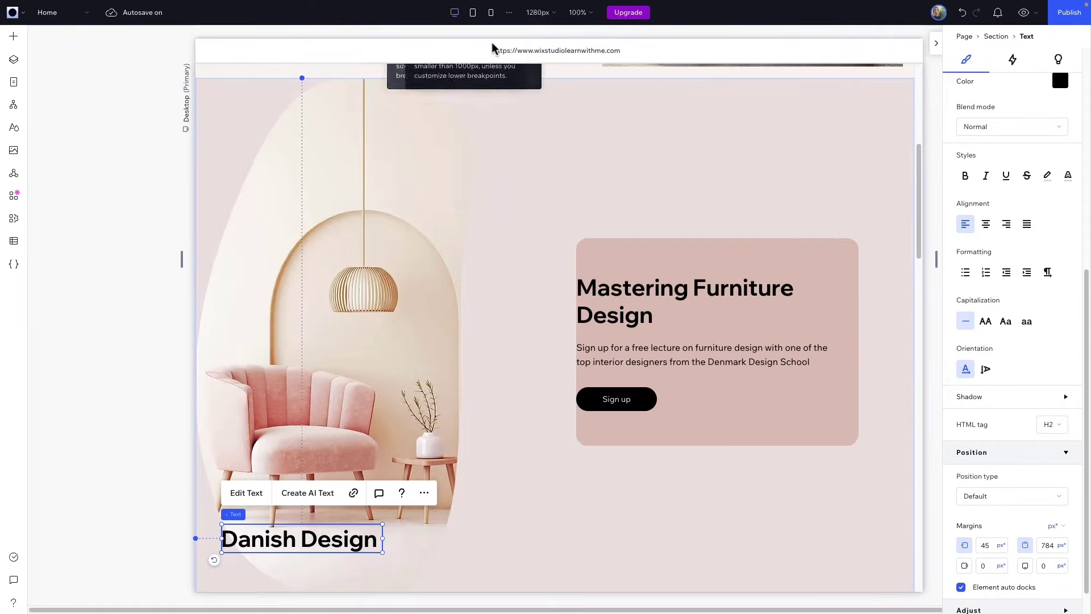
click(1026, 566)
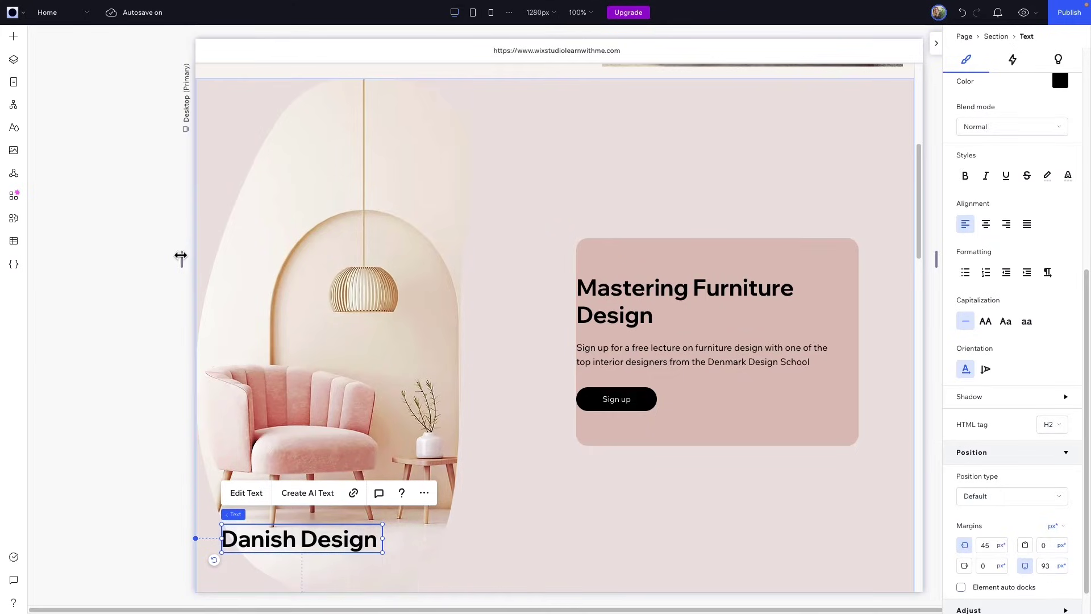
drag(180, 257, 207, 253)
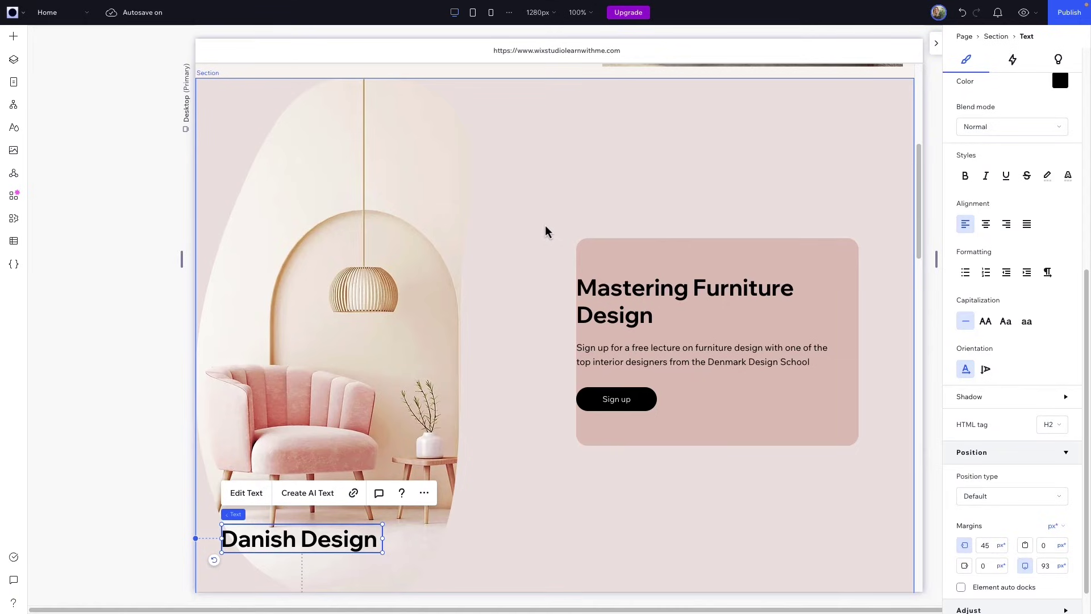
Set the pink signup container's horizontal and vertical padding to 20 px
click(603, 258)
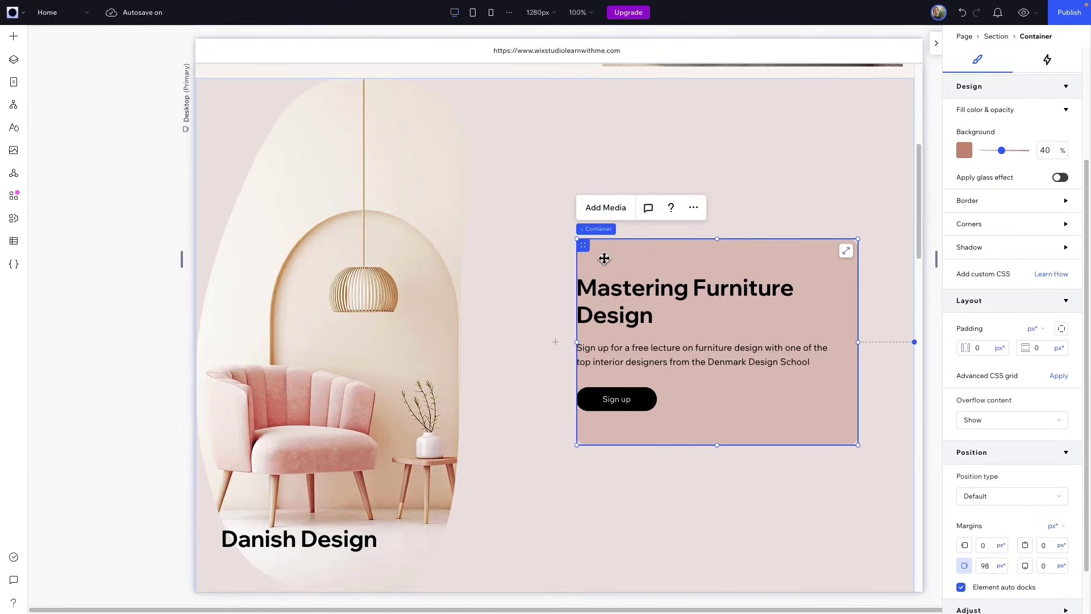
click(978, 352)
text(20)
key(Return)
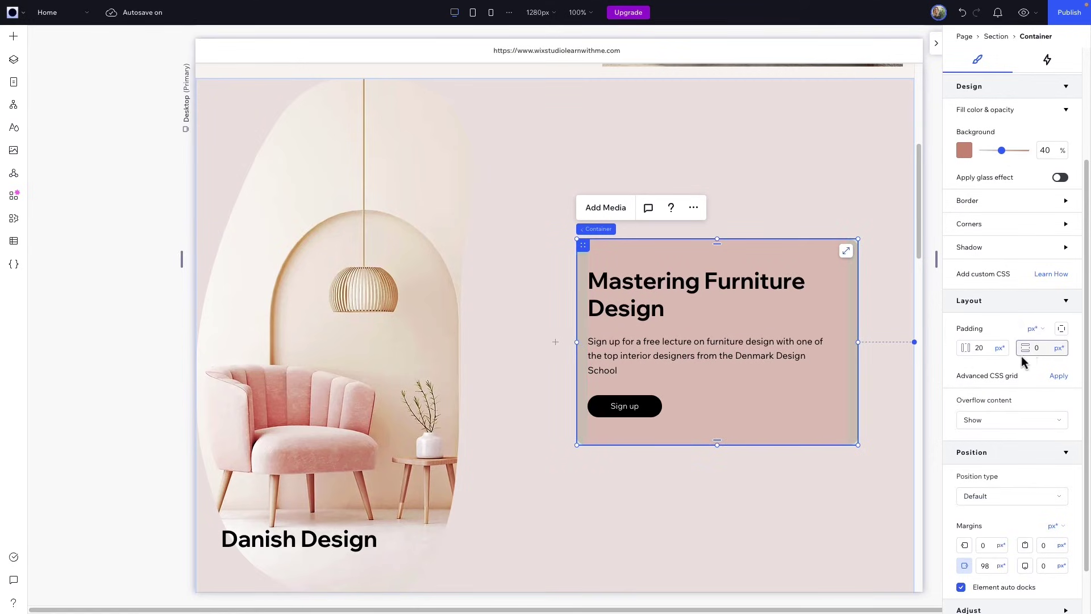
text(20)
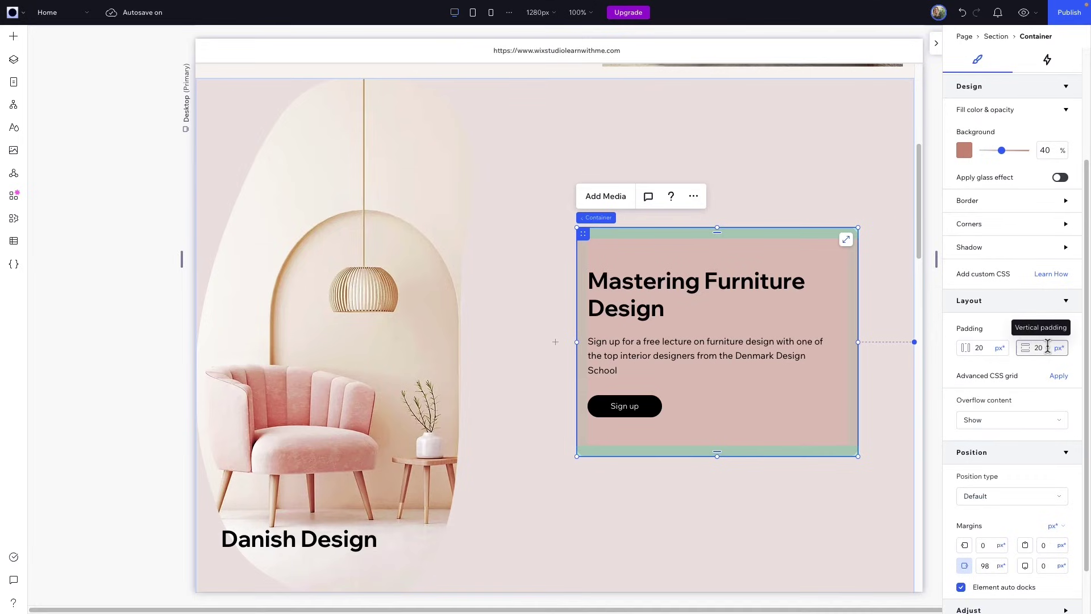
click(1061, 329)
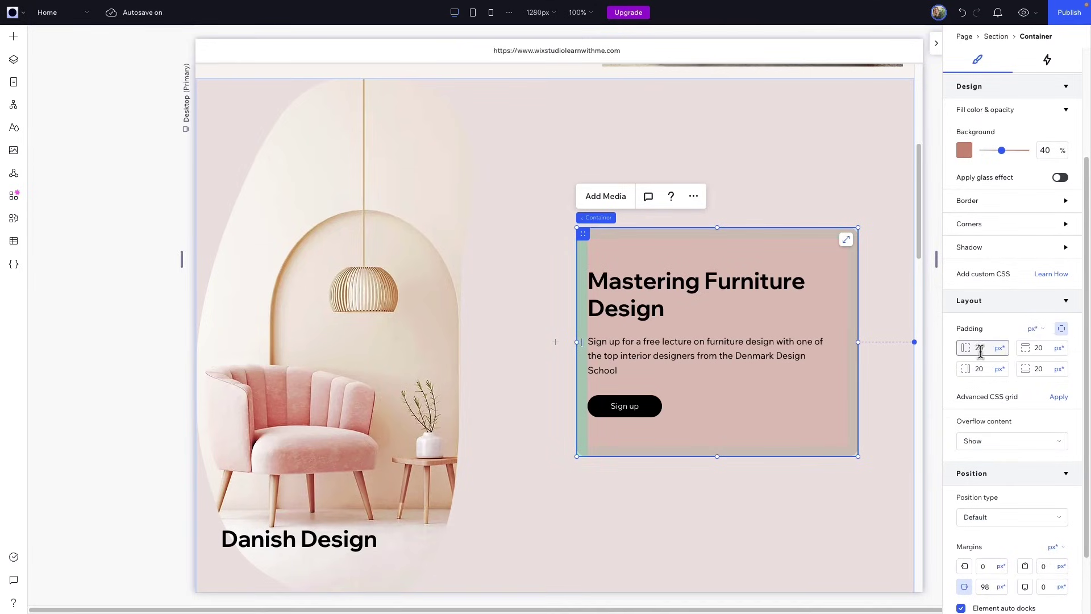
Centre the heading, text and button stack horizontally and vertically in the container
click(682, 295)
mouse_move(613, 258)
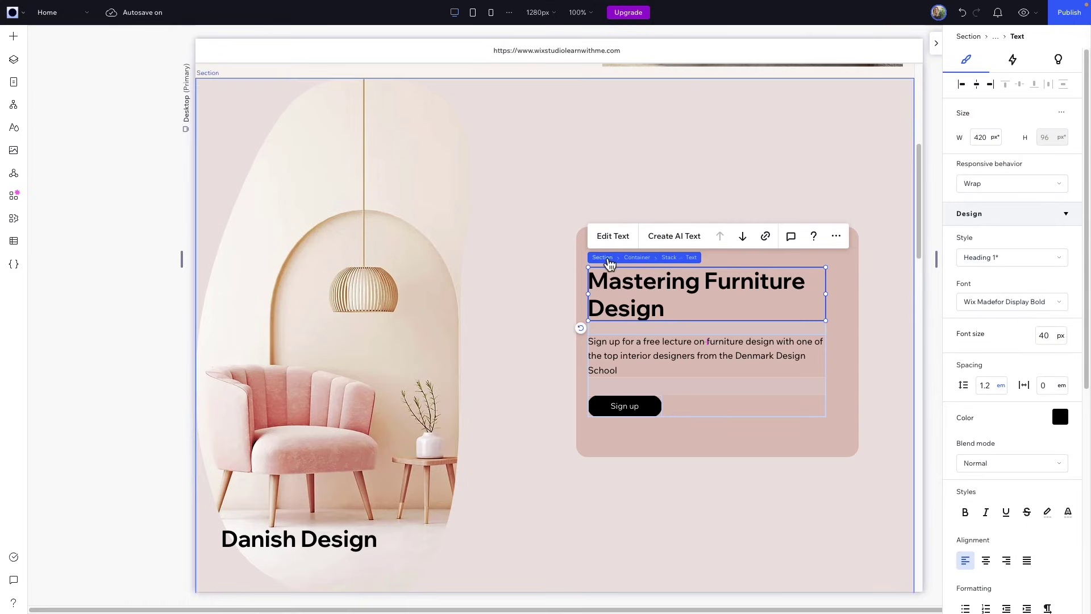
click(669, 259)
click(991, 85)
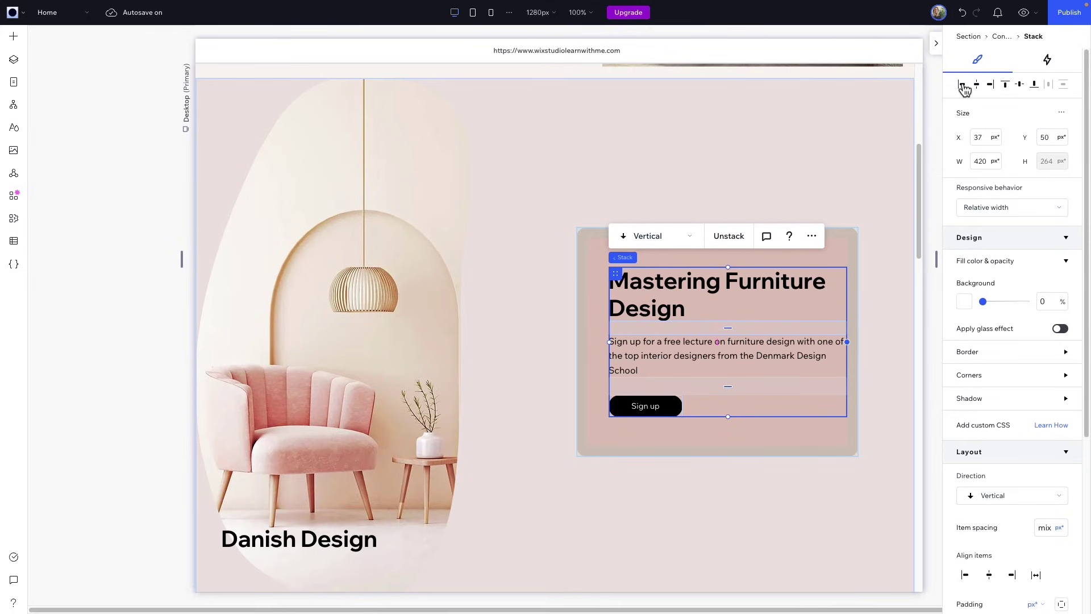
click(962, 85)
click(1006, 86)
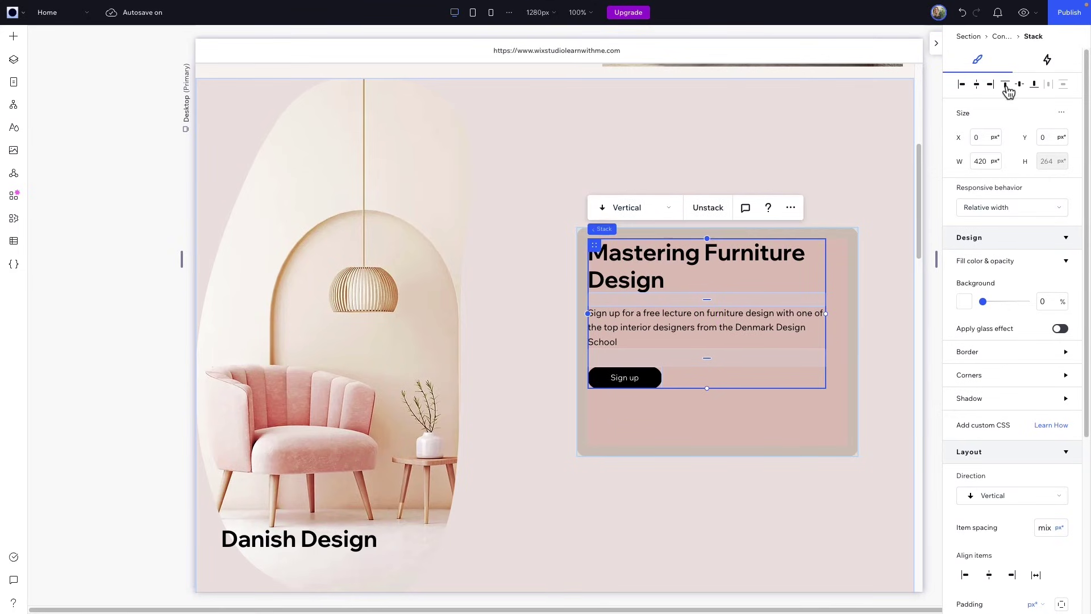
click(1020, 86)
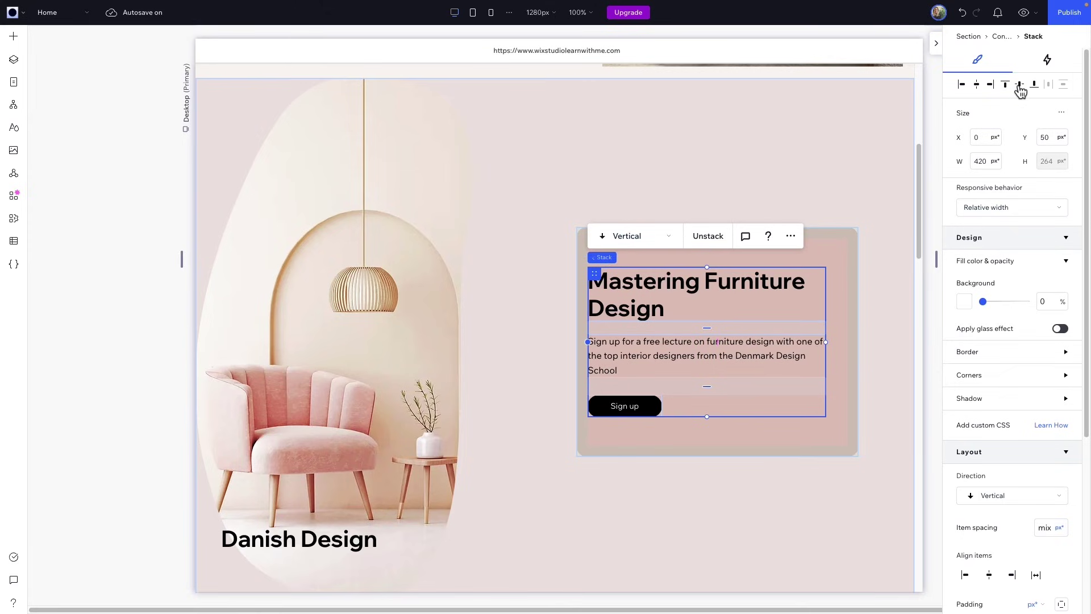
click(978, 85)
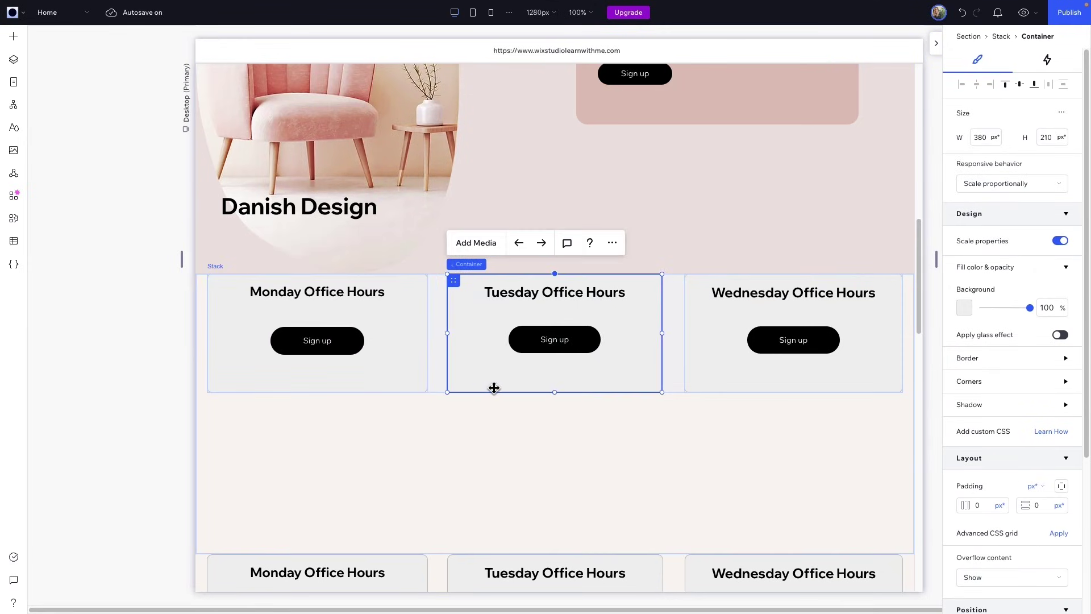
Try a 20 px top padding on the office-hours section, then undo it
click(705, 384)
click(696, 456)
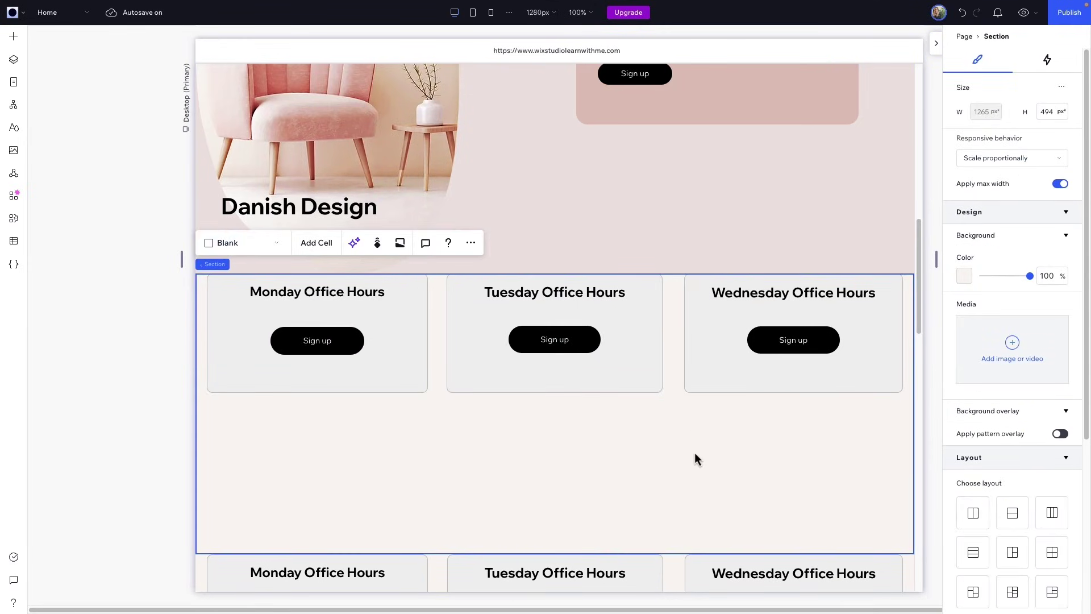
scroll(1026, 469, down, 5)
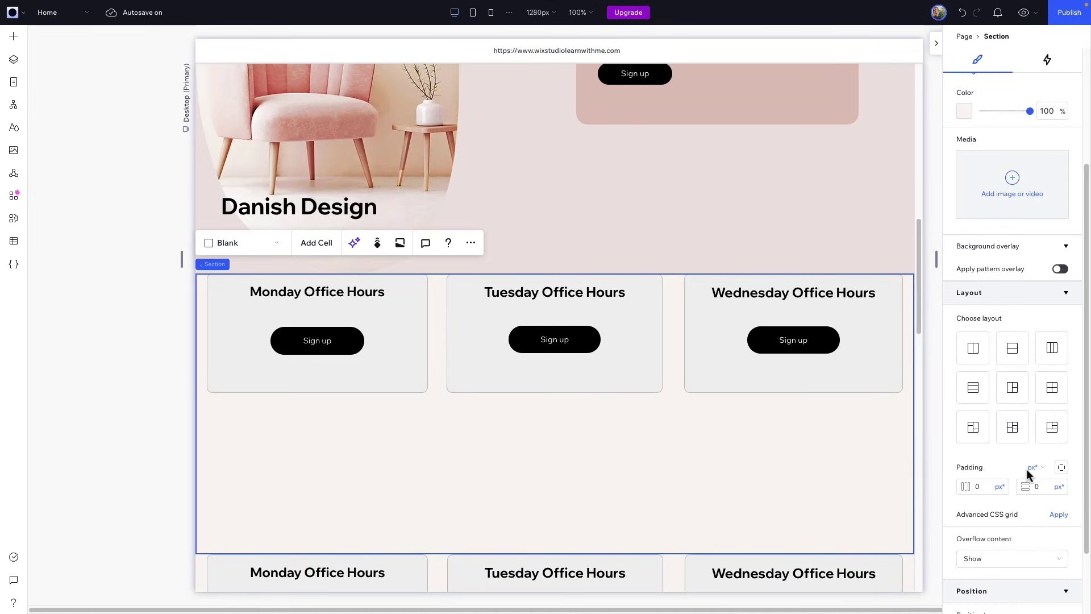
click(1062, 387)
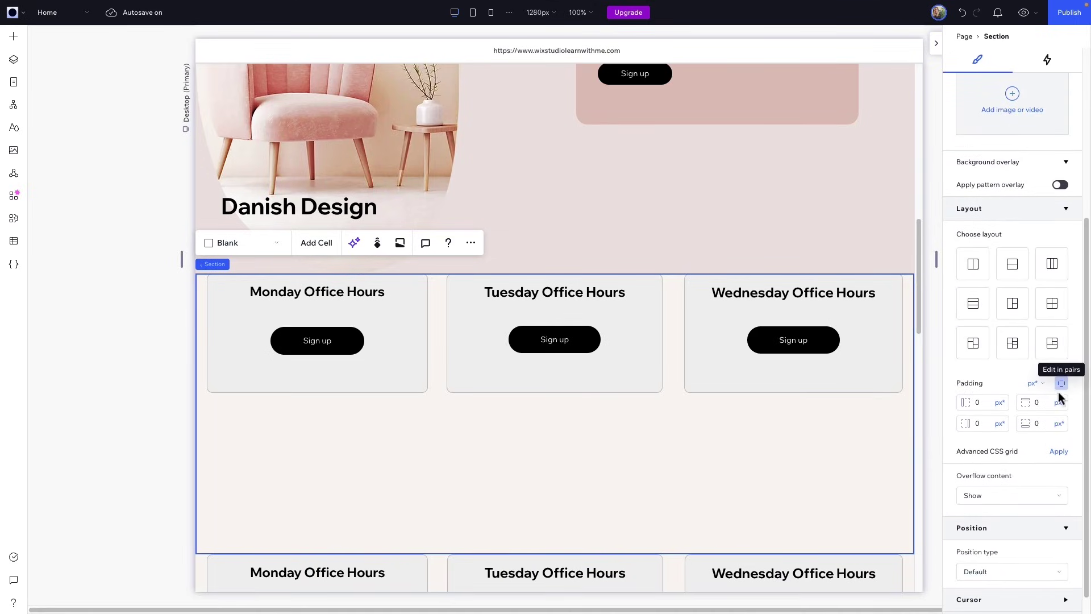
click(1043, 399)
text(20)
key(Return)
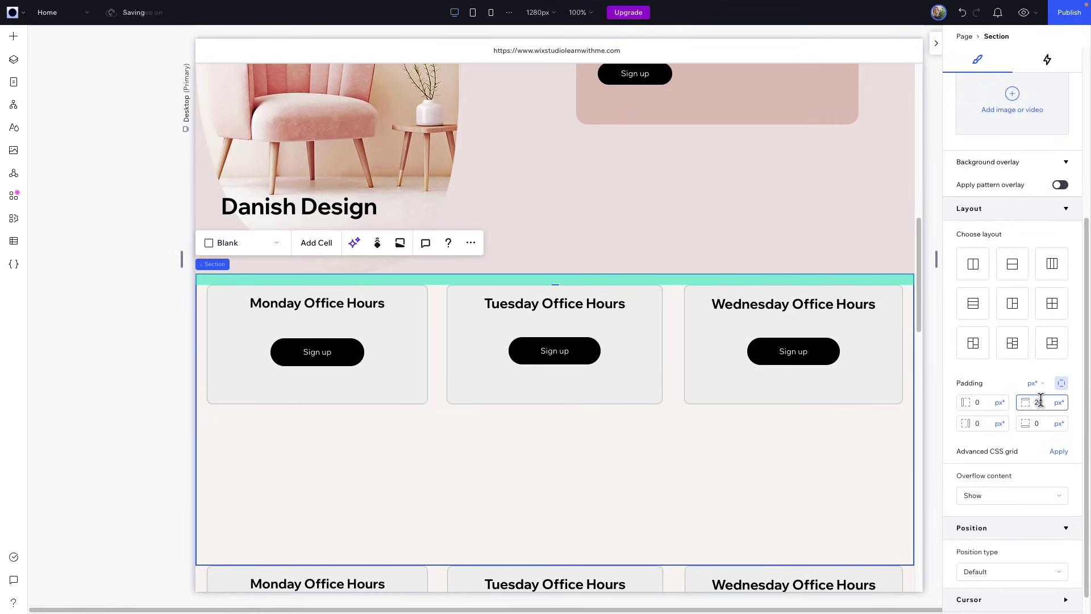
key(Return)
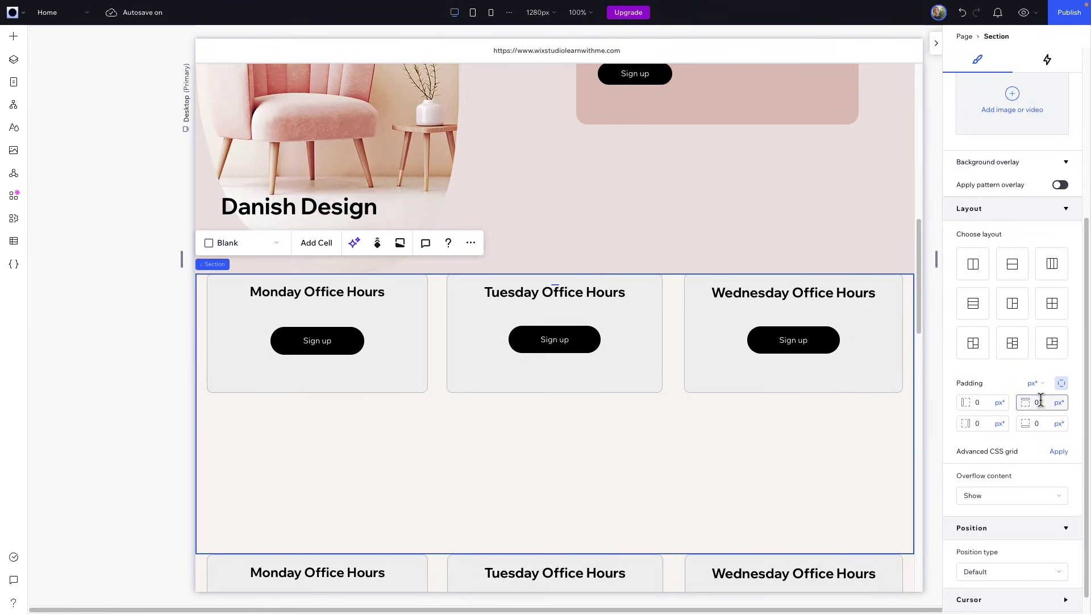
Give the Monday, Tuesday and Wednesday office-hours containers a 20 px top margin each
click(404, 378)
click(1048, 490)
text(20)
click(652, 383)
click(1046, 490)
text(20)
key(Return)
click(879, 383)
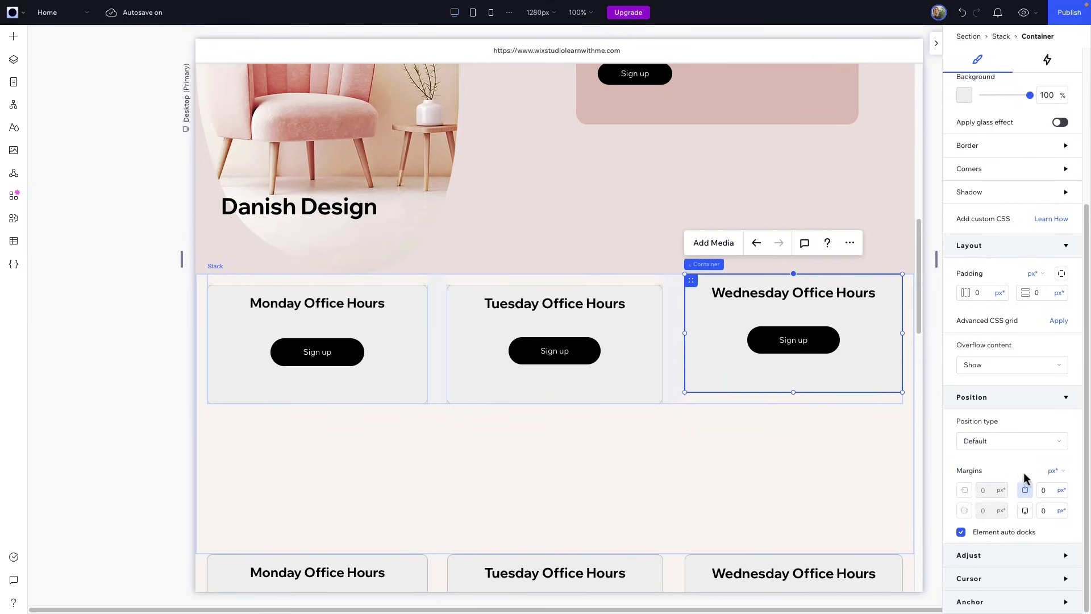
click(1049, 490)
text(20)
key(Return)
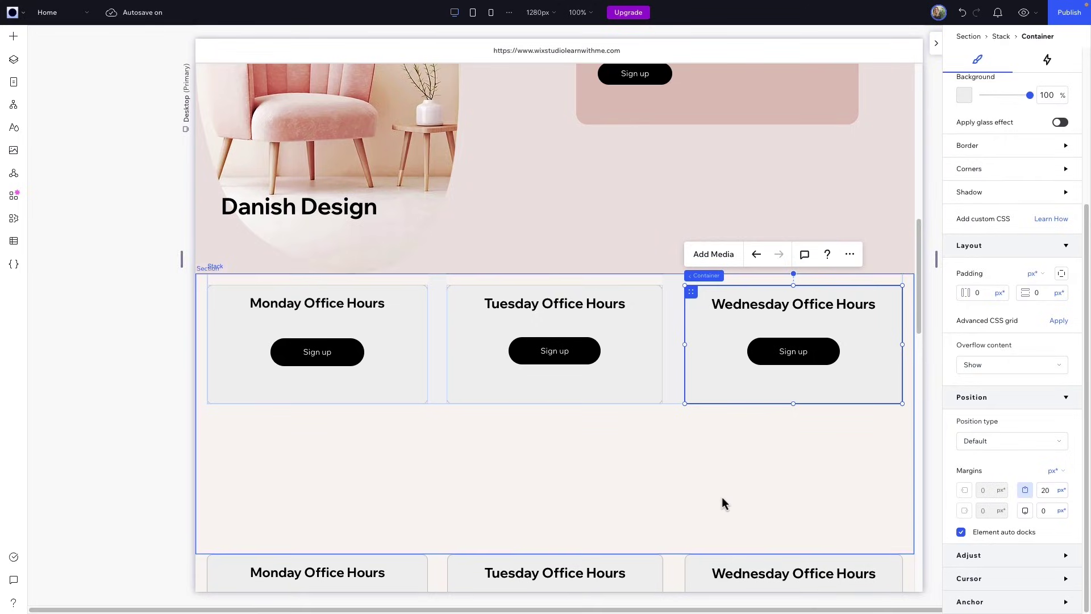
click(708, 484)
scroll(707, 483, down, 2)
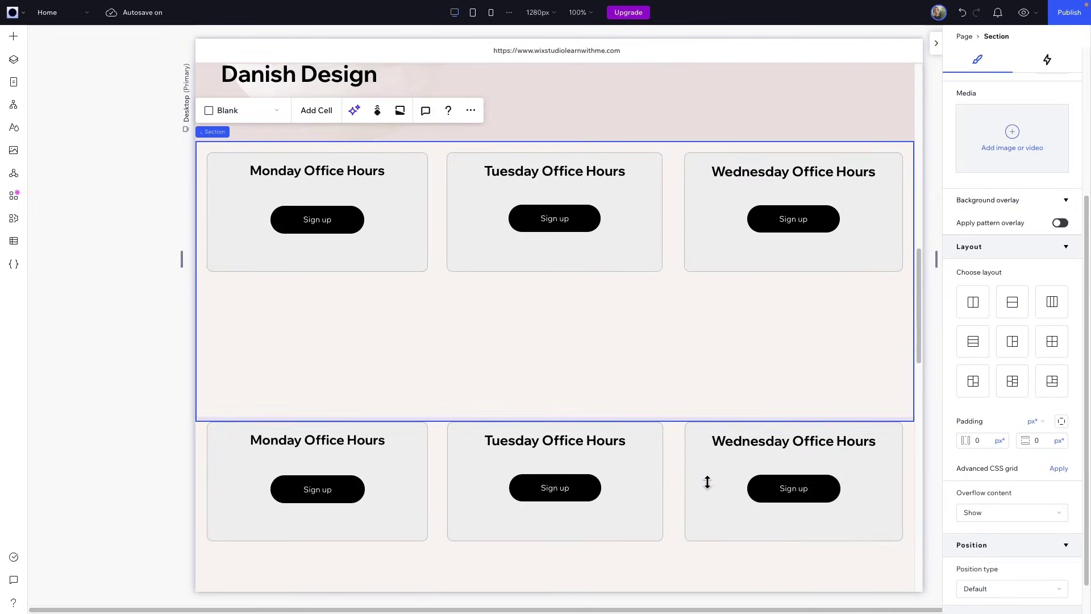
Set top margins of 60, 120 and 180 px on the lower-row Monday, Tuesday and Wednesday containers
click(686, 561)
scroll(685, 554, down, 2)
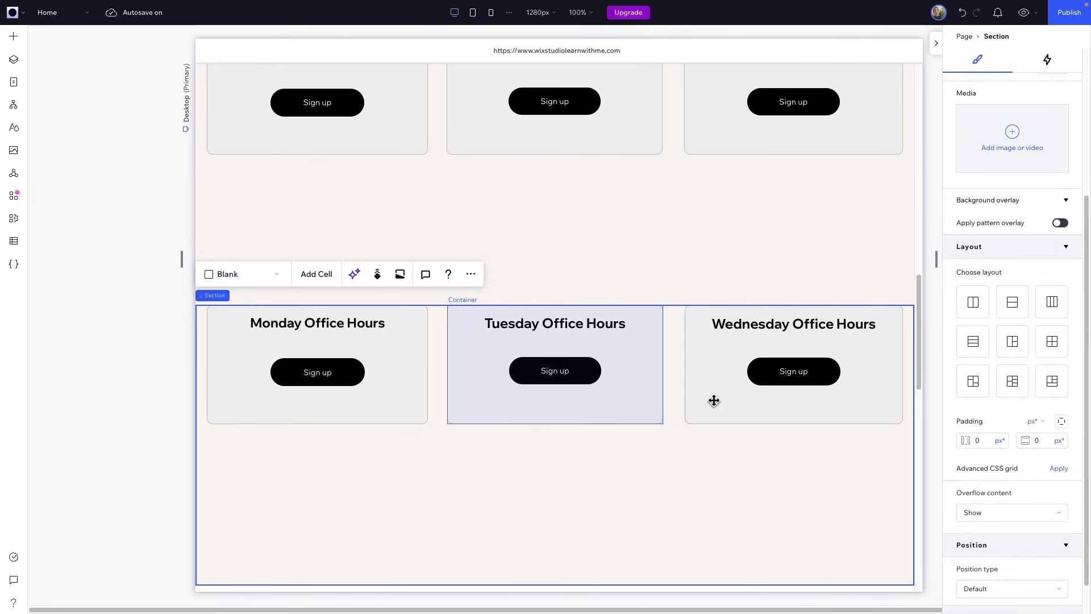
click(394, 410)
click(1046, 490)
text(60)
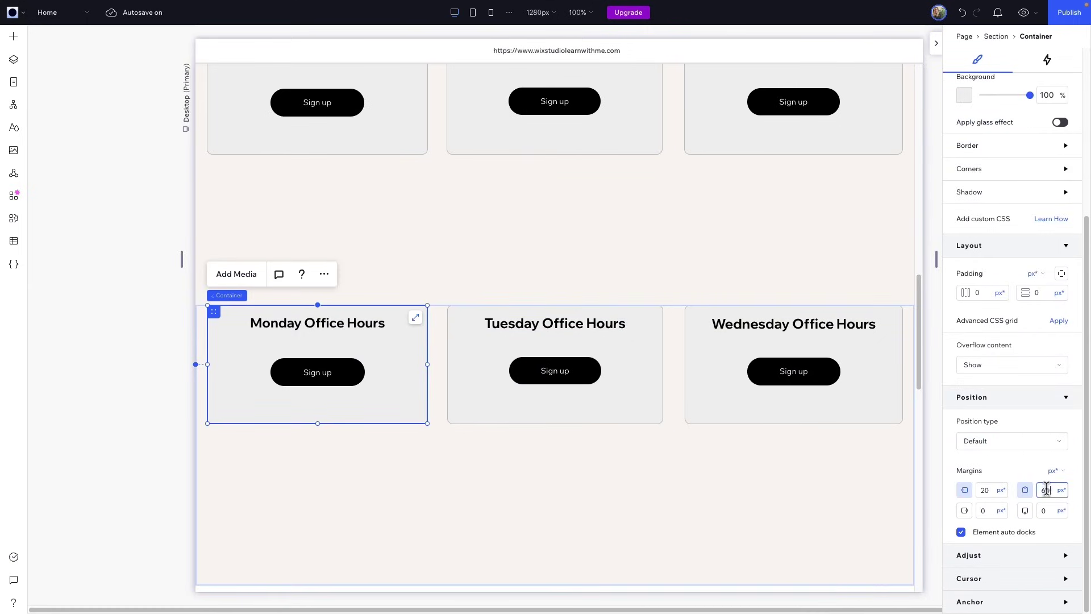
key(Return)
click(649, 407)
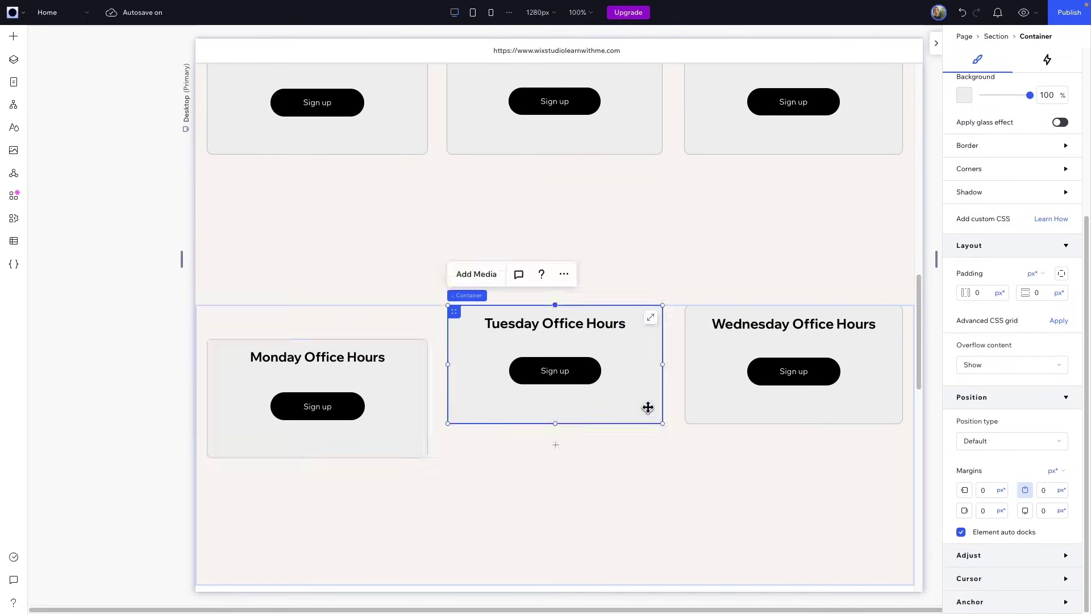
click(1052, 490)
text(120)
key(Return)
click(882, 418)
click(1044, 491)
text(180)
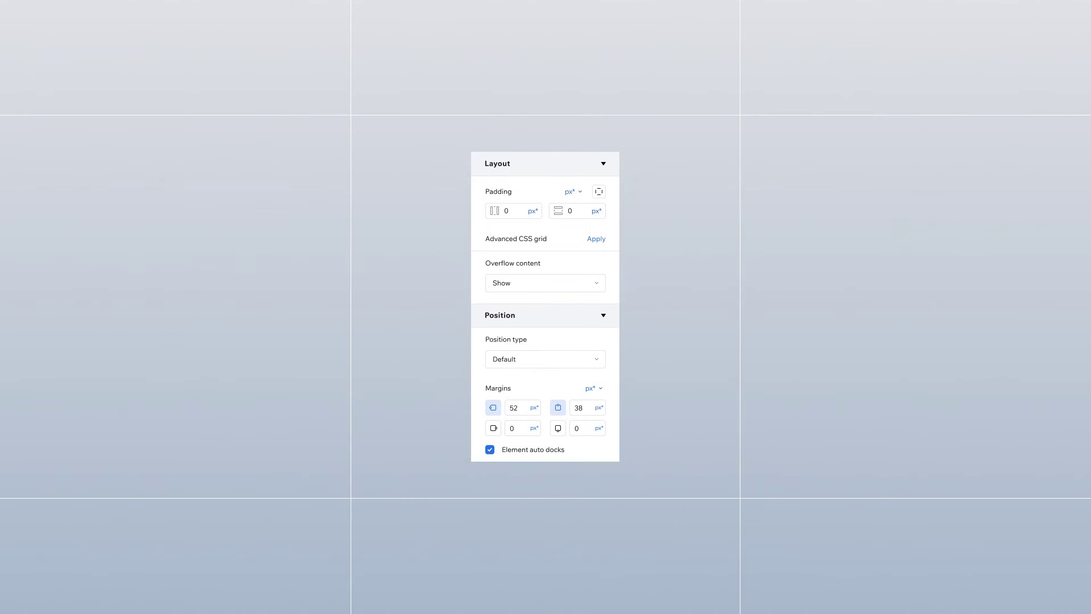